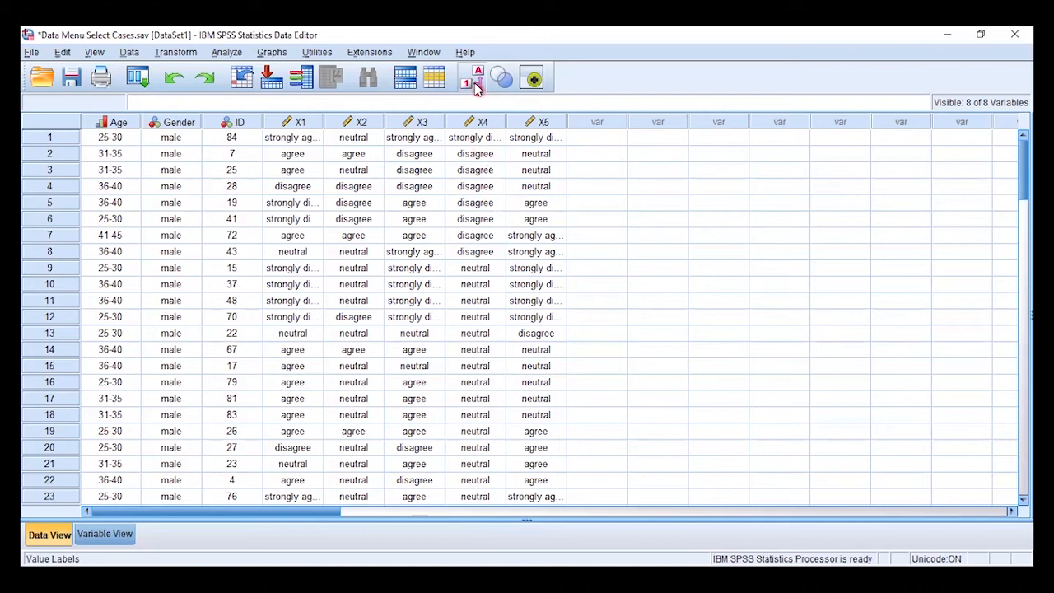
Show numeric codes instead of value labels, and sort the cases by X2 in ascending order
left_click(475, 84)
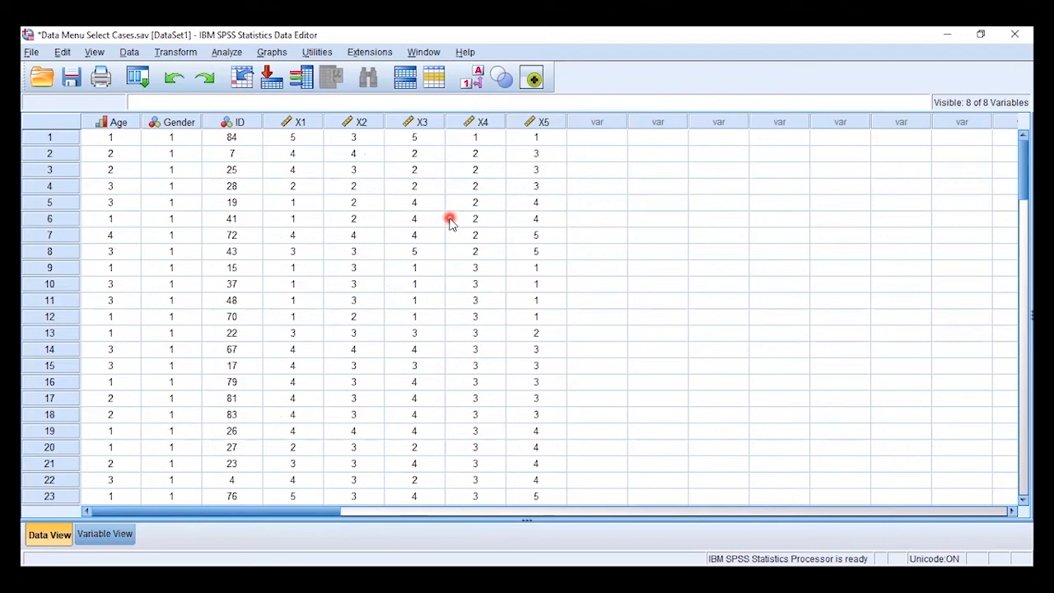
left_click(360, 124)
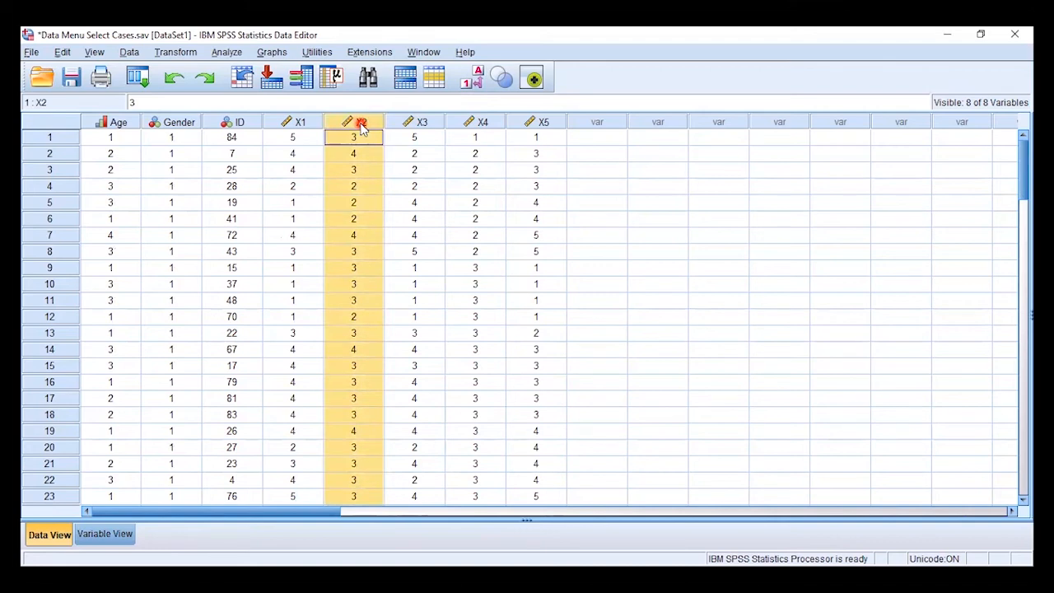
right_click(362, 129)
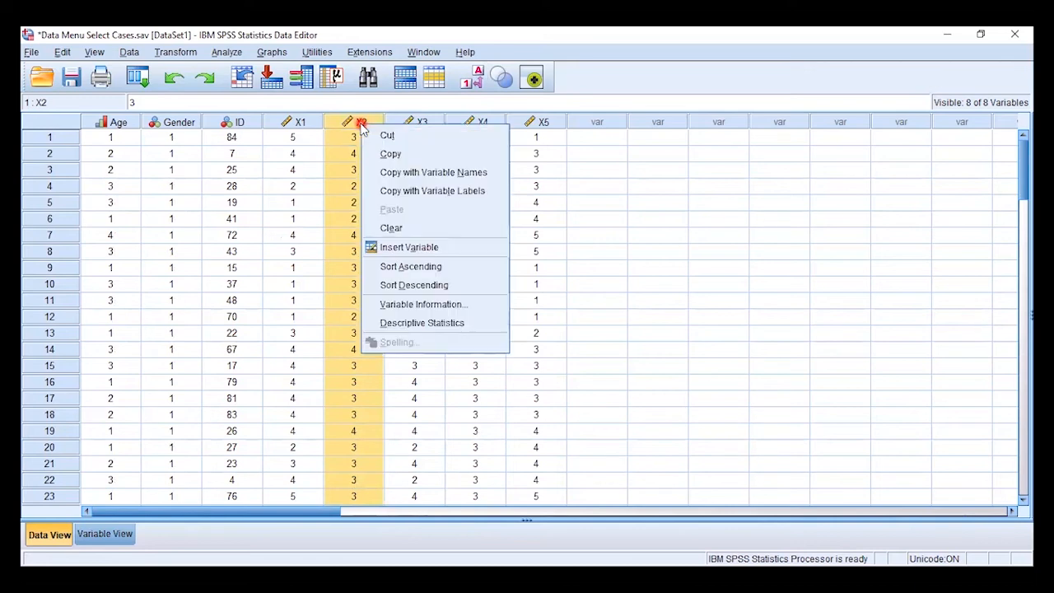
left_click(425, 272)
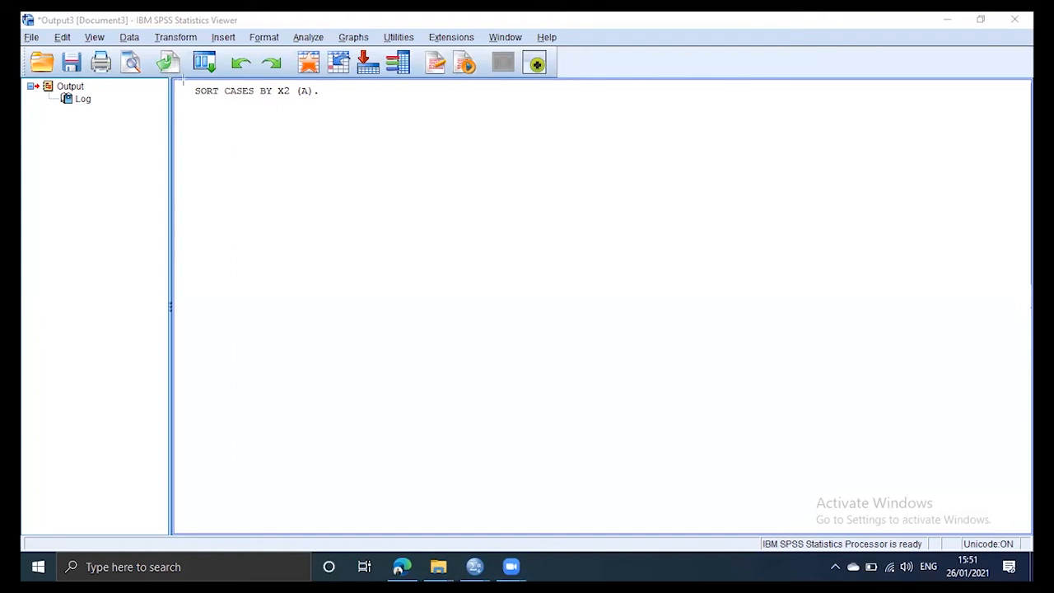
left_click_drag(190, 84, 320, 101)
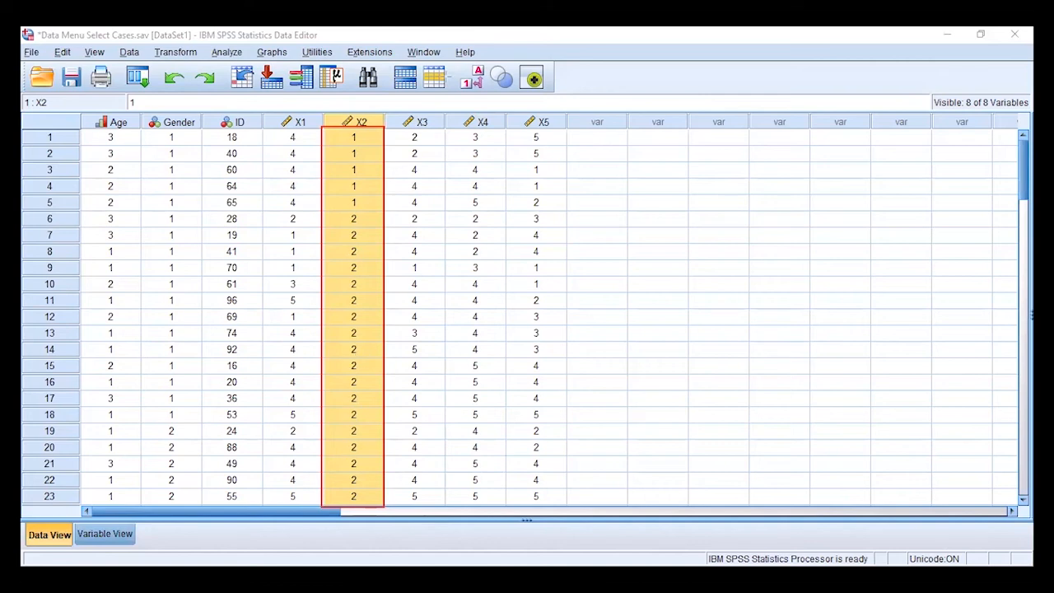
left_click(517, 183)
scroll(1025, 179, "down", 1)
left_click_drag(1025, 179, 1025, 148)
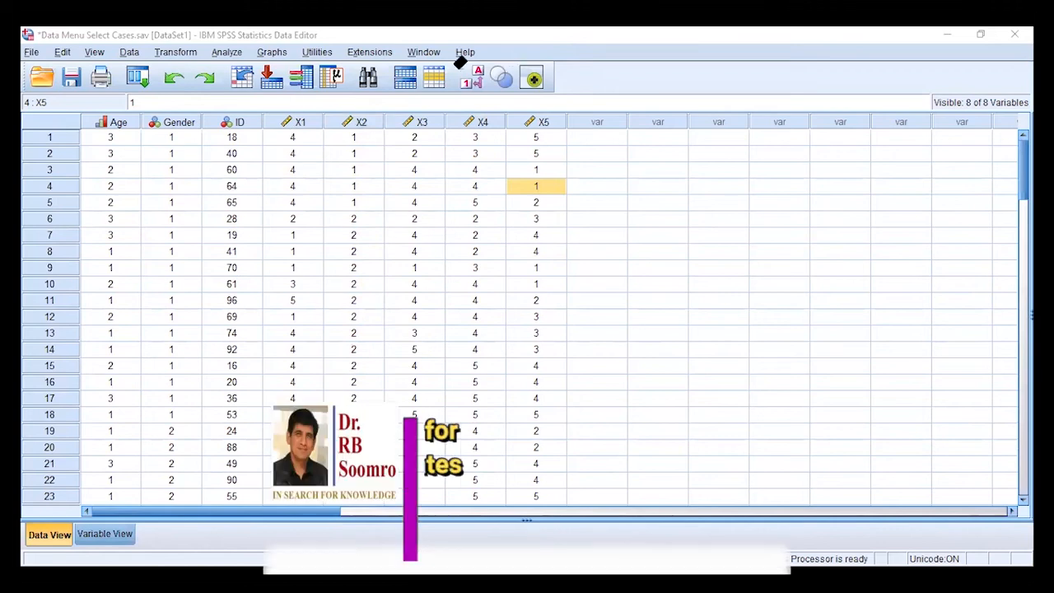
Sort the cases by X1 in descending order and look through the reordered rows
left_click(285, 123)
right_click(285, 123)
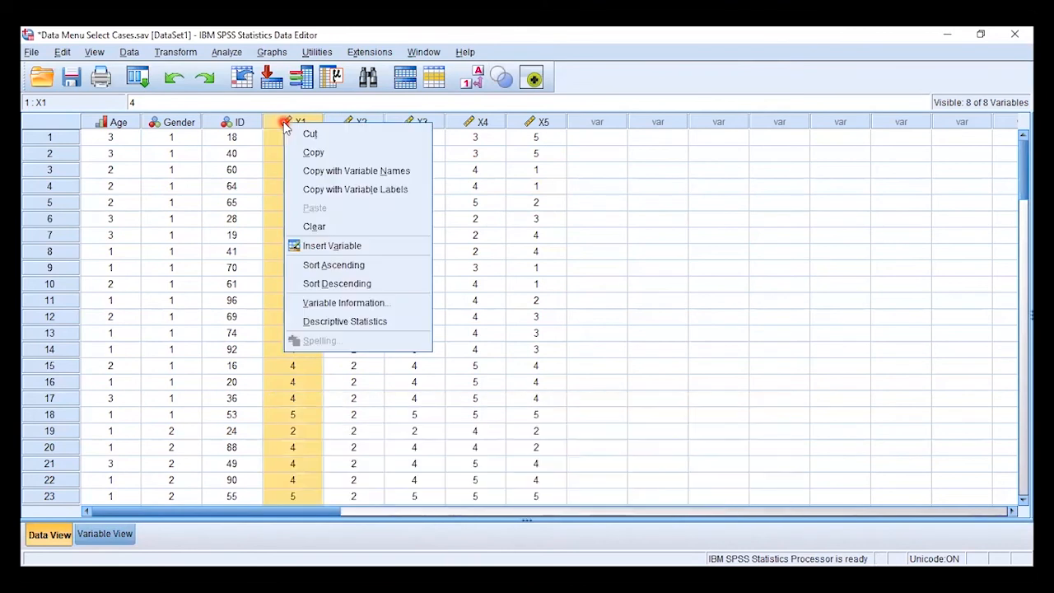
left_click(351, 285)
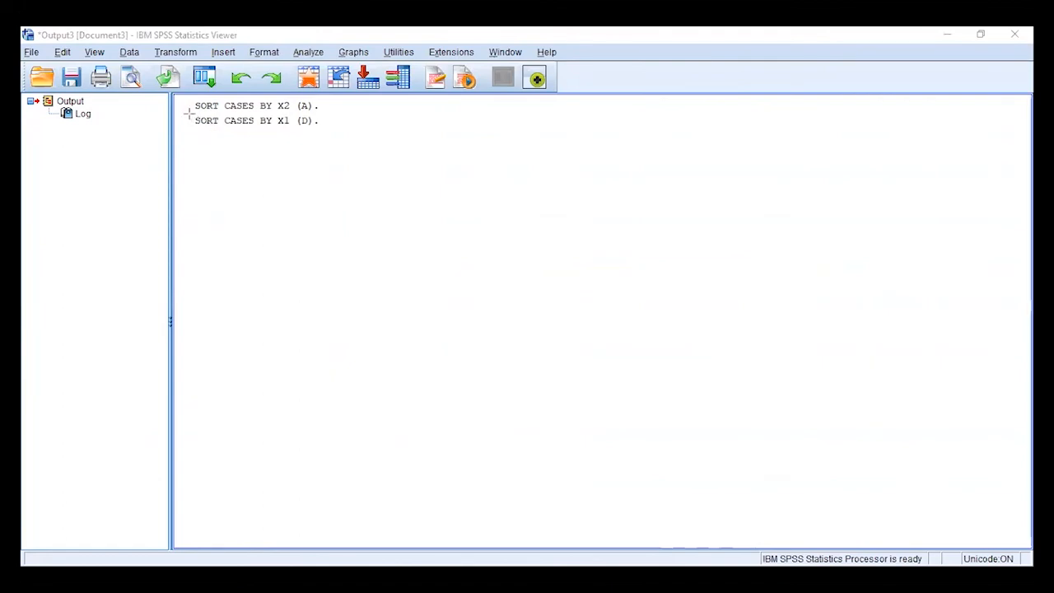
left_click_drag(189, 112, 325, 135)
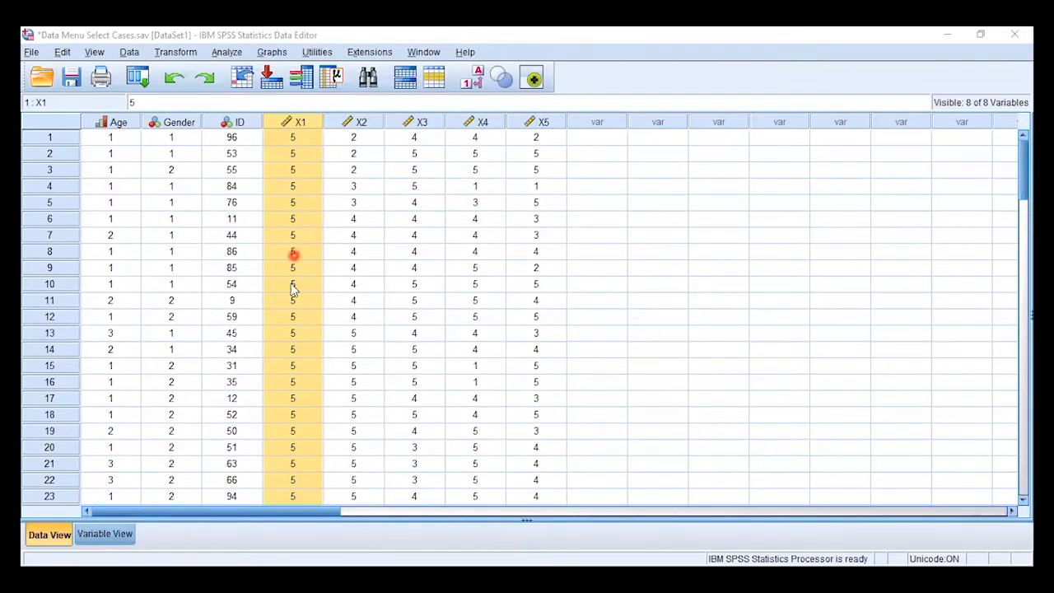
scroll(300, 466, "down", 7)
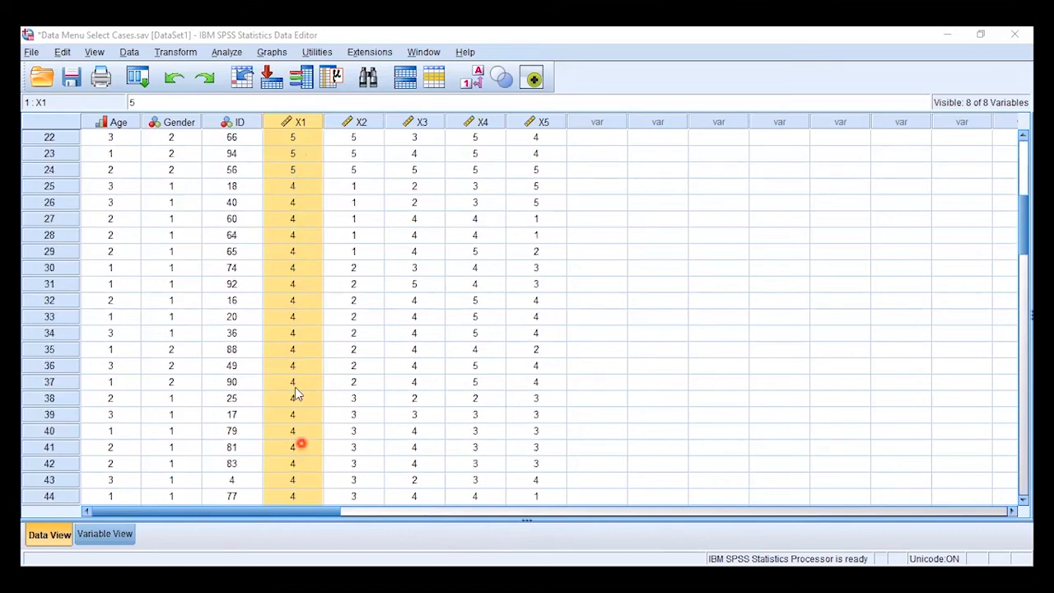
scroll(283, 289, "up", 5)
scroll(283, 289, "up", 2)
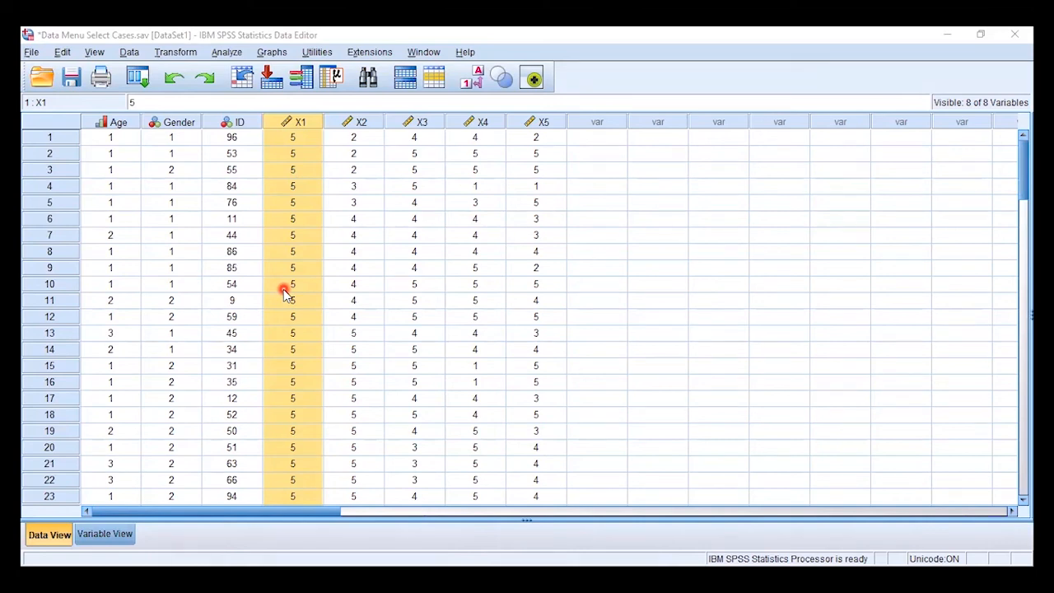
left_click(132, 53)
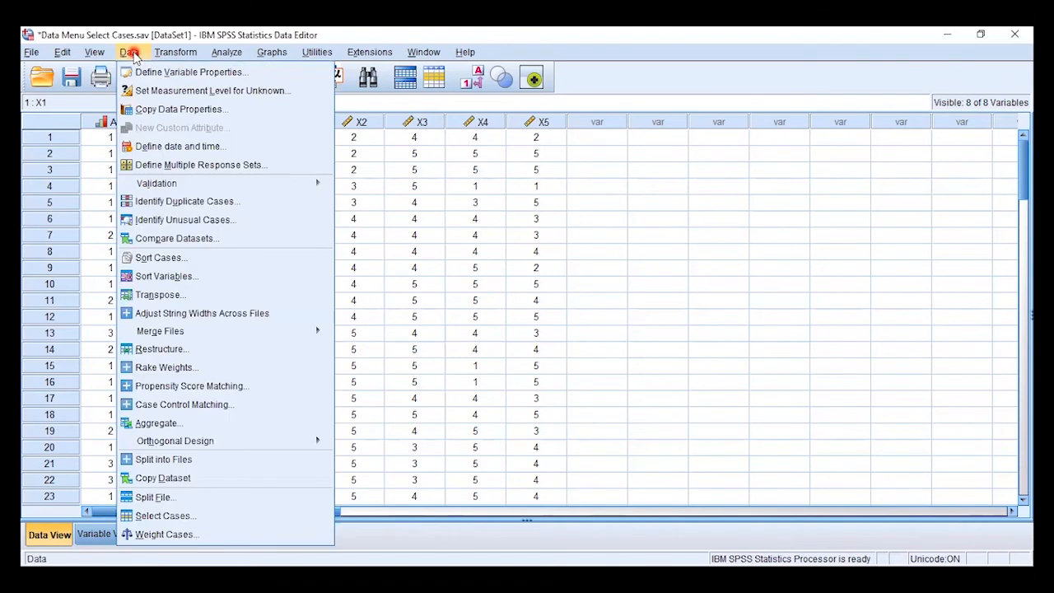
left_click(157, 278)
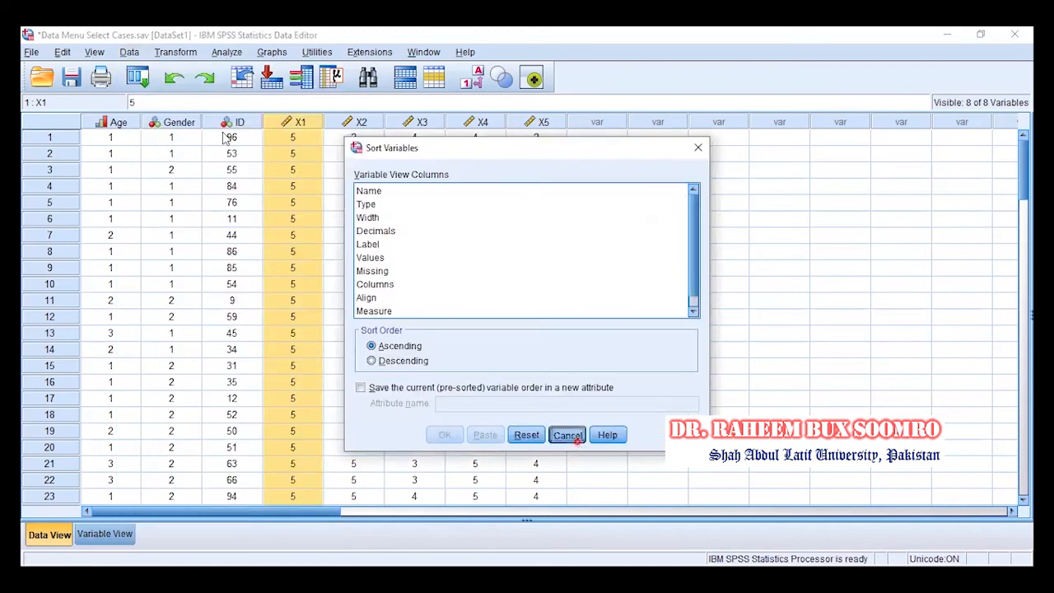
left_click(574, 438)
Reset the Sort Cases settings and display variable names instead of labels in its variable list
left_click(129, 52)
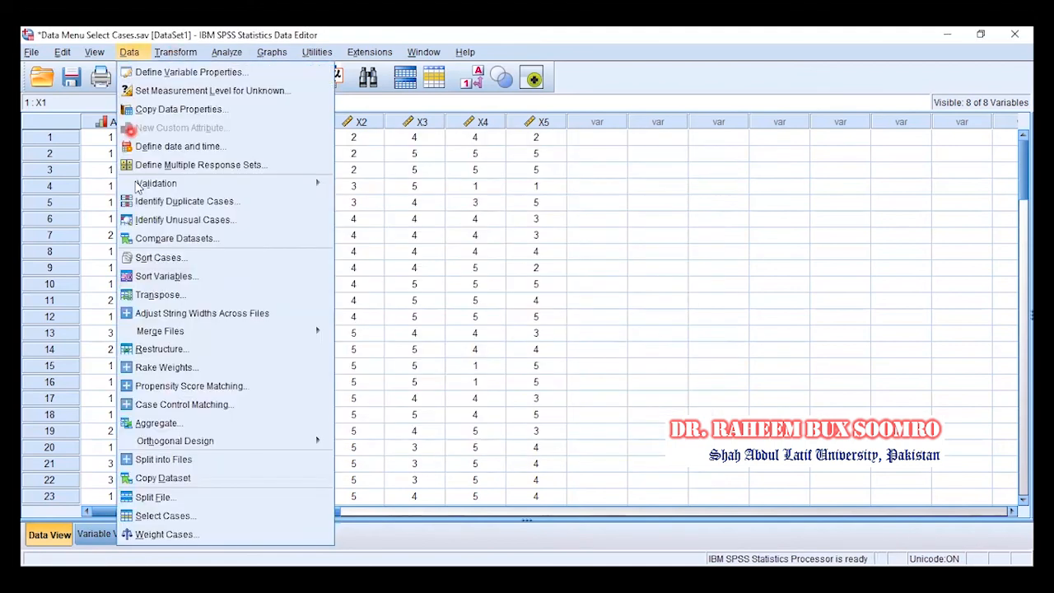
left_click(155, 256)
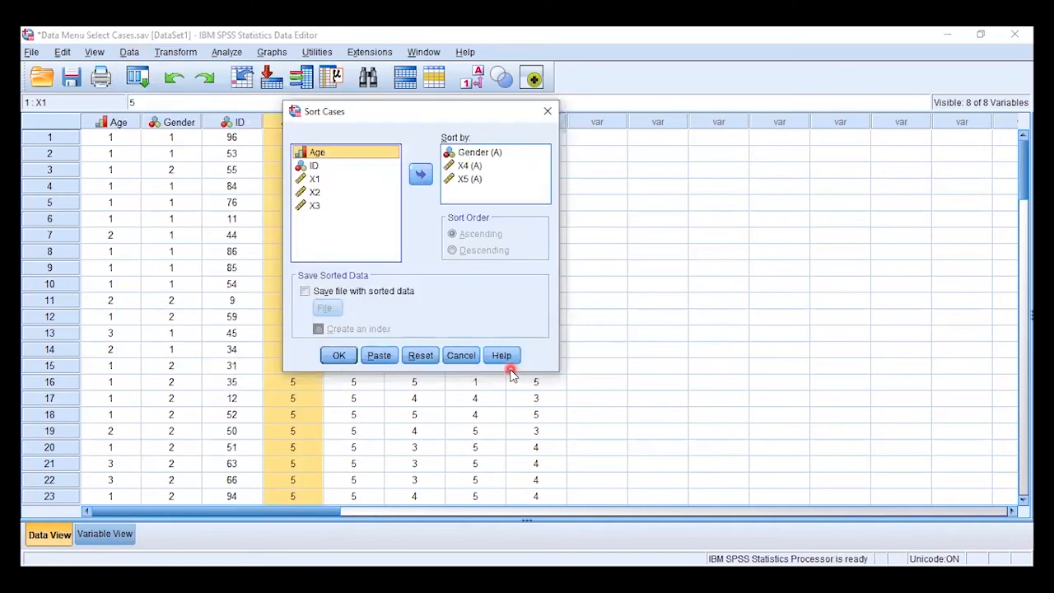
left_click(420, 354)
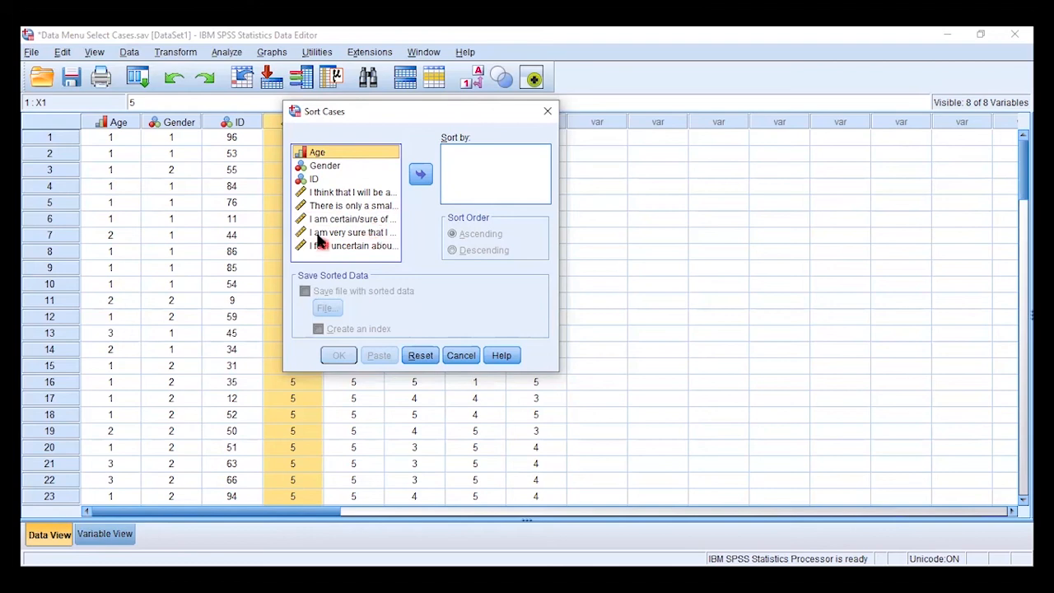
left_click(362, 193)
right_click(362, 198)
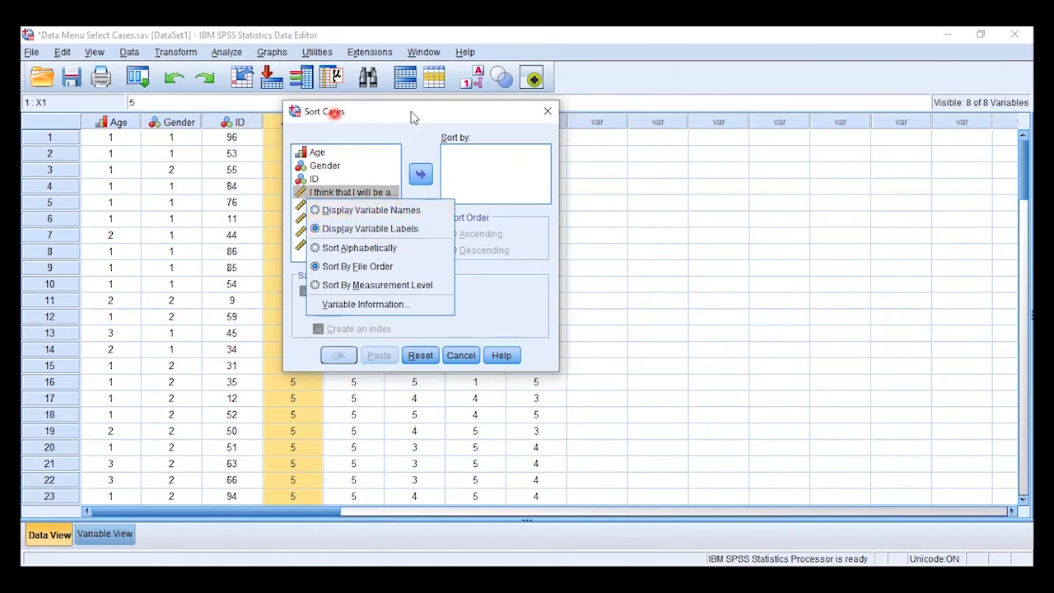
left_click_drag(411, 112, 576, 109)
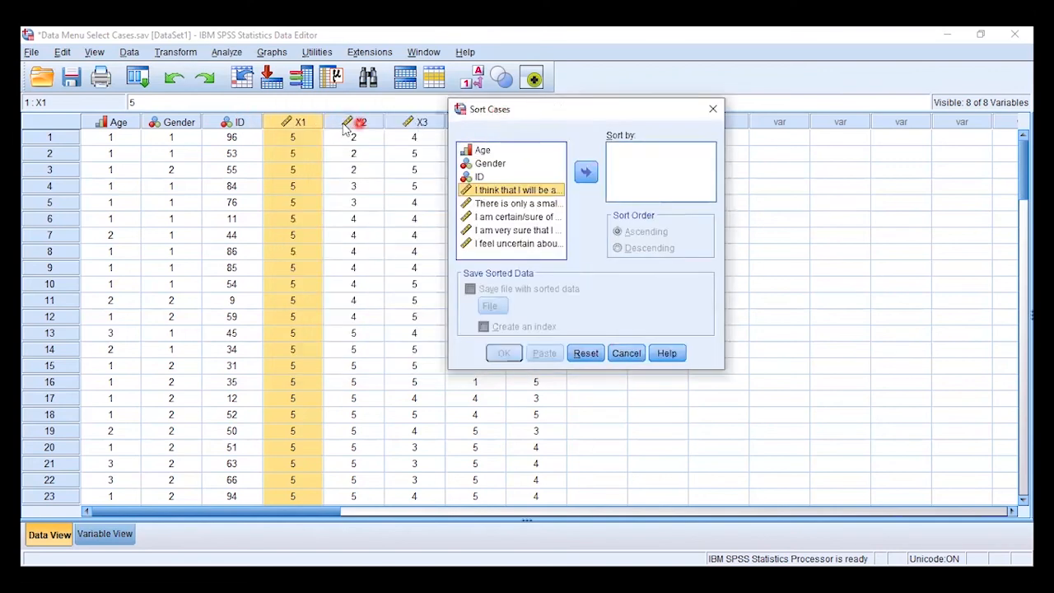
right_click(510, 191)
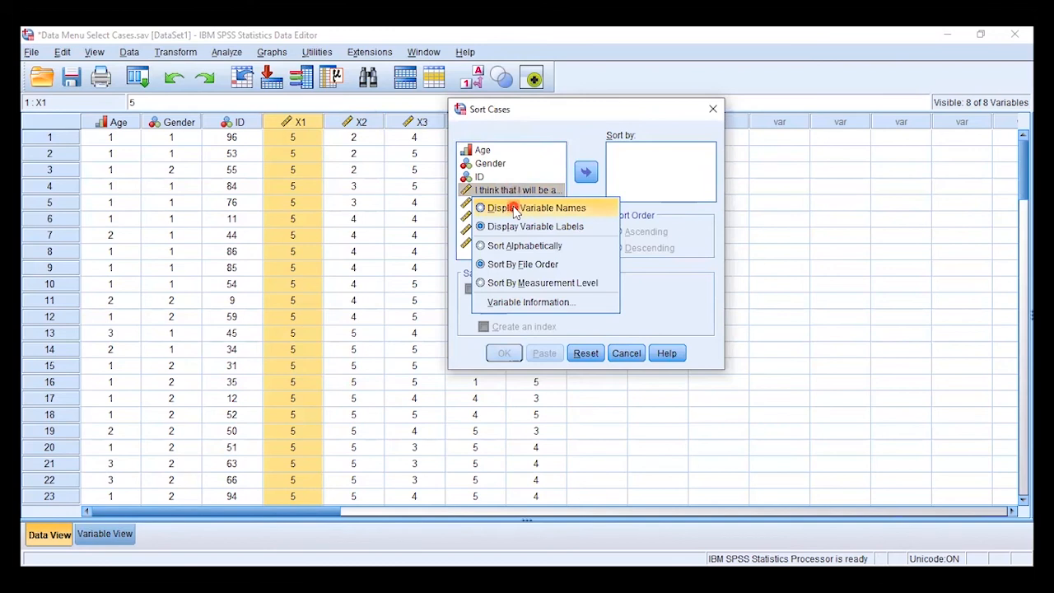
left_click(513, 209)
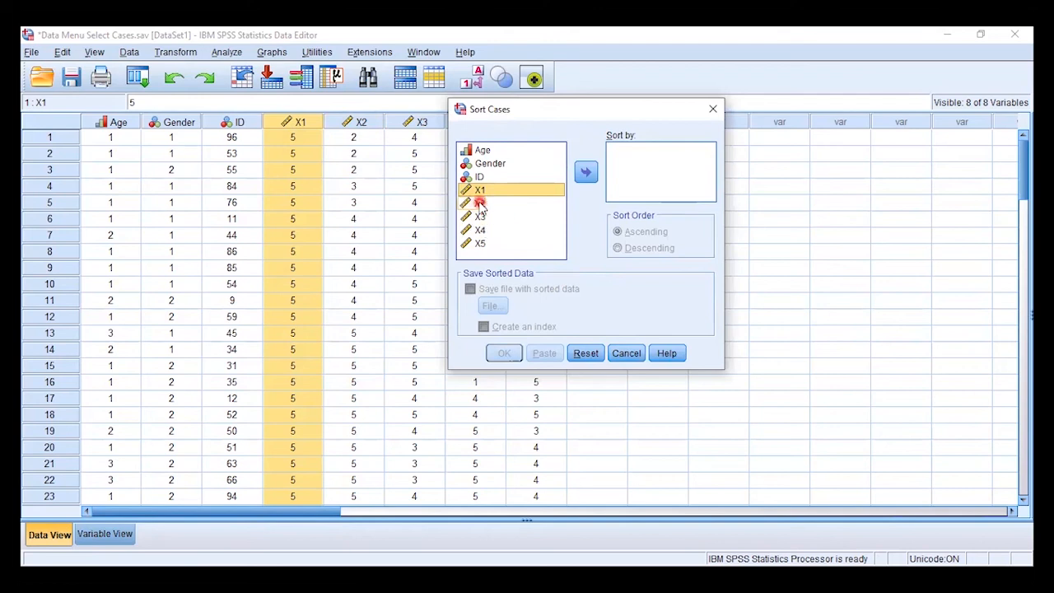
Sort the cases by X4 and X5, both in descending order, and check the two columns in the data
left_click(481, 229)
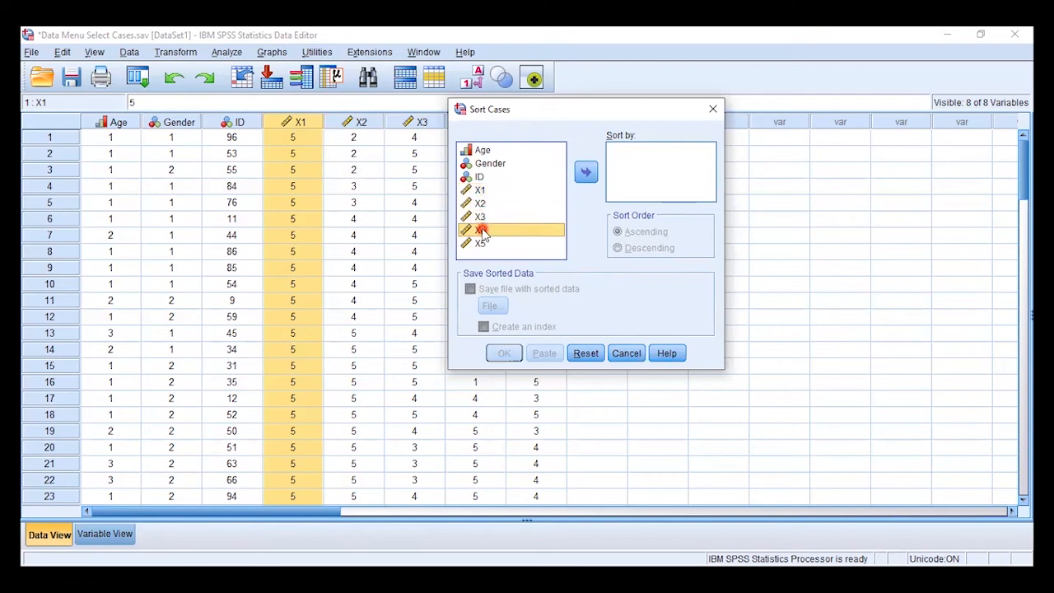
key("shift+Down")
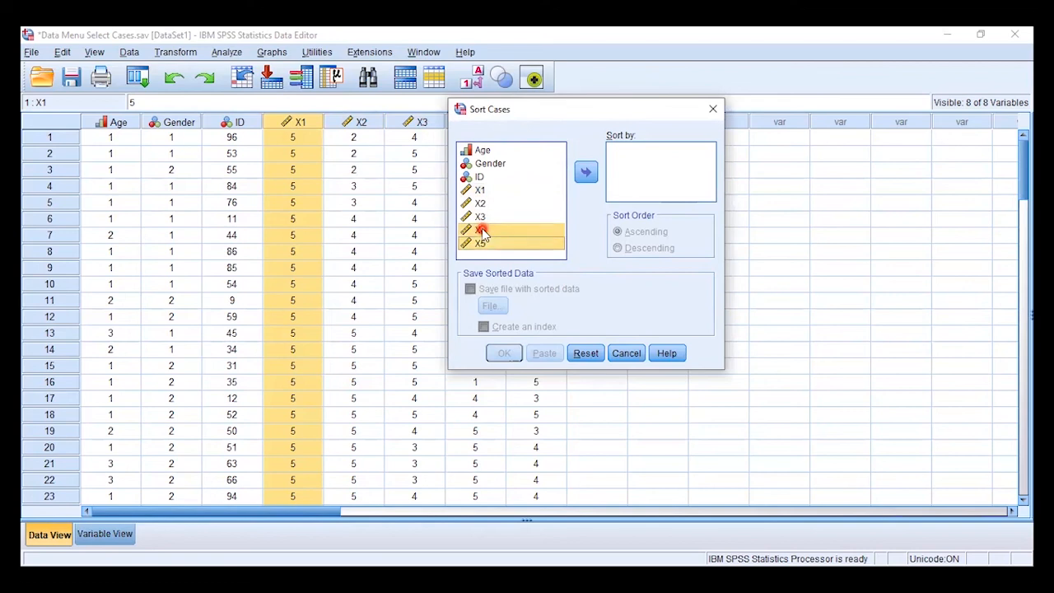
left_click(587, 173)
left_click(589, 173)
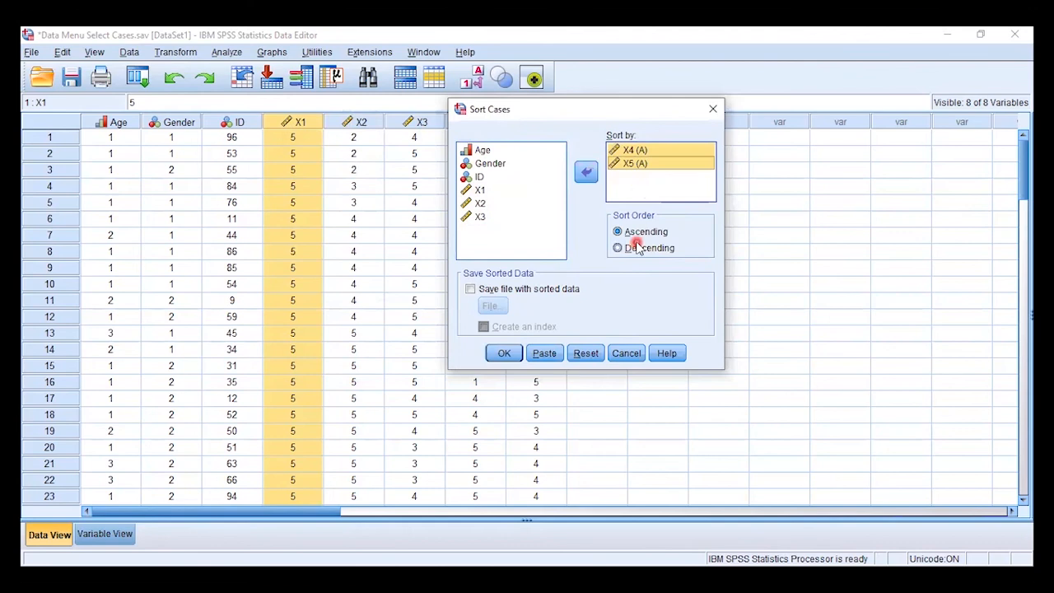
left_click(646, 248)
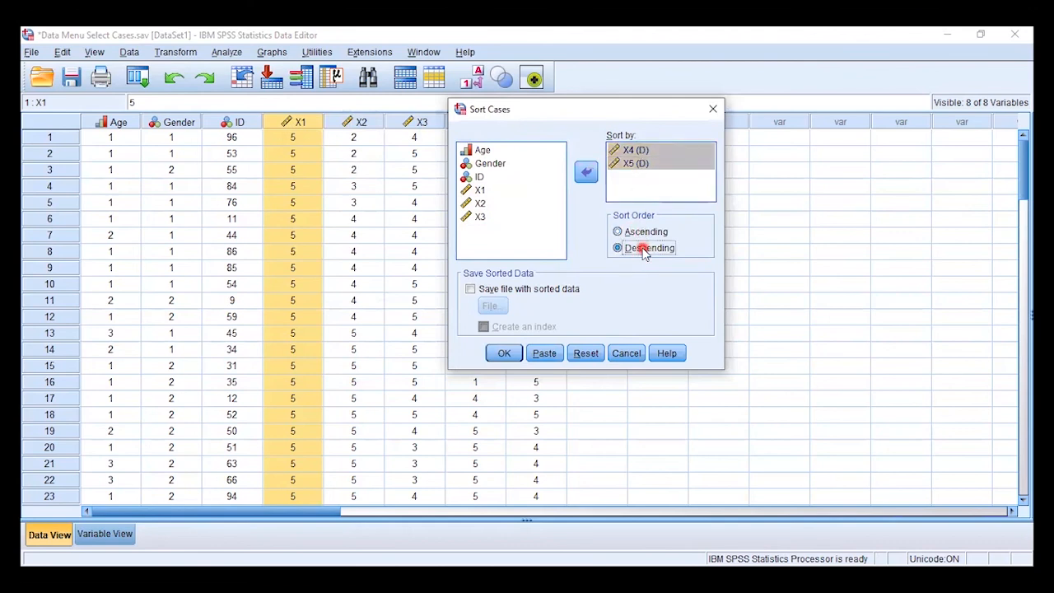
left_click(503, 354)
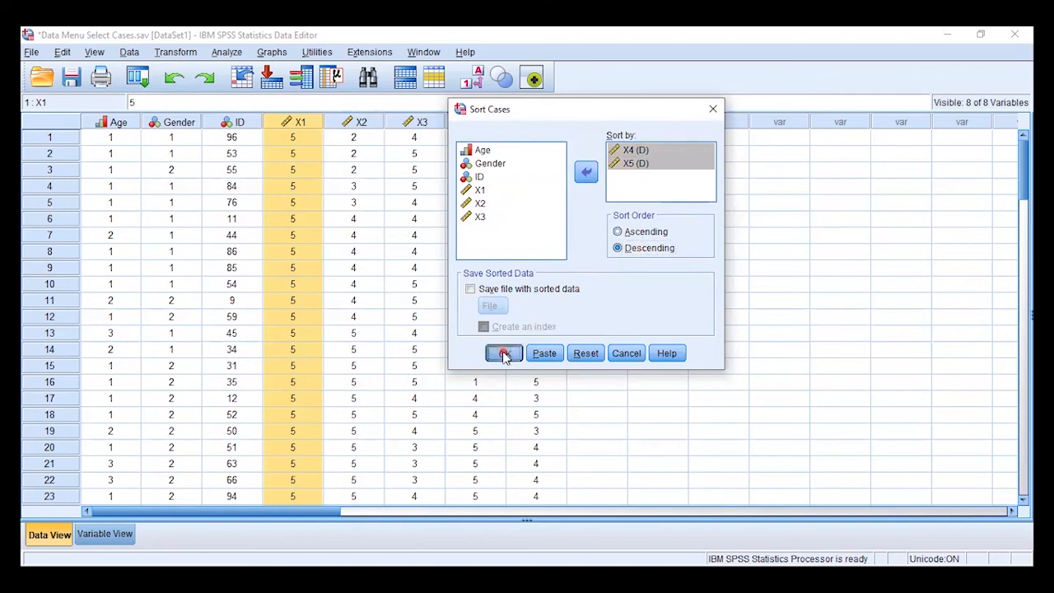
left_click_drag(182, 111, 363, 137)
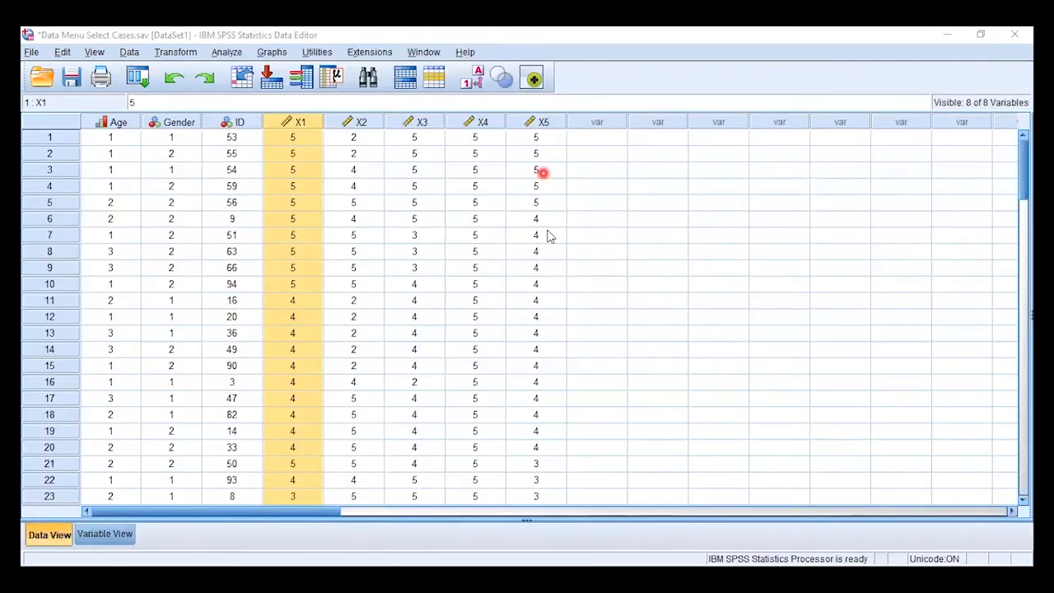
left_click(535, 235)
left_click_drag(477, 124, 549, 128)
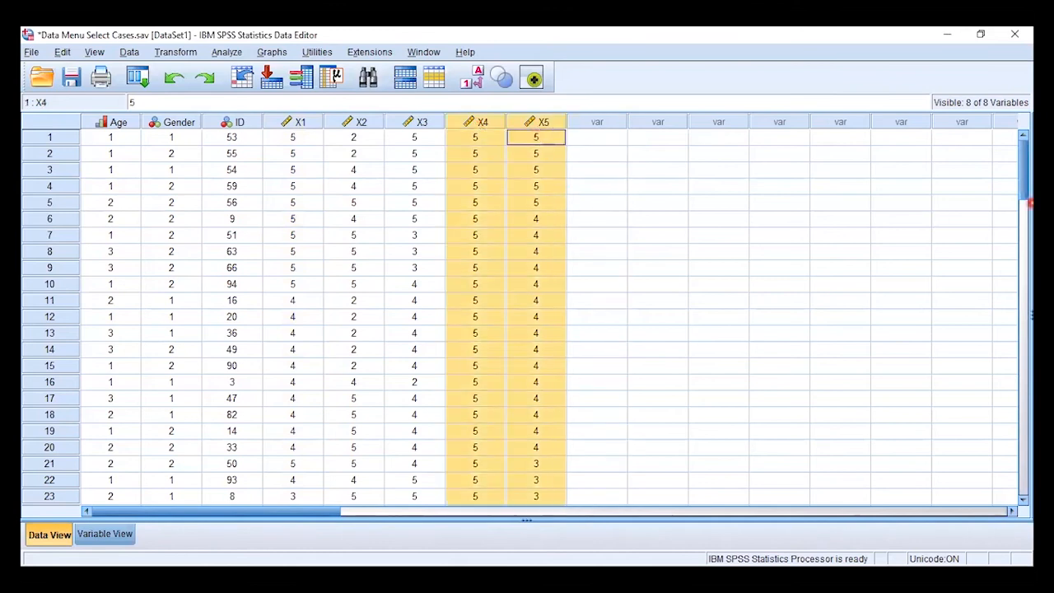
left_click_drag(1021, 156, 1031, 127)
Sort the variable definitions by Label in ascending order without saving the pre-sorted variable order
left_click(103, 535)
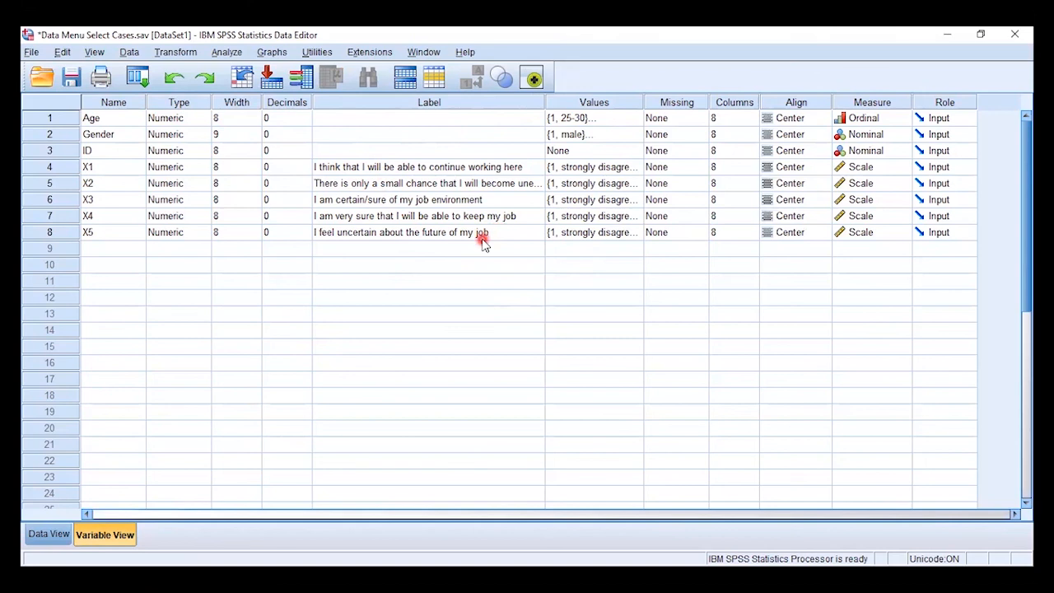
left_click(447, 104)
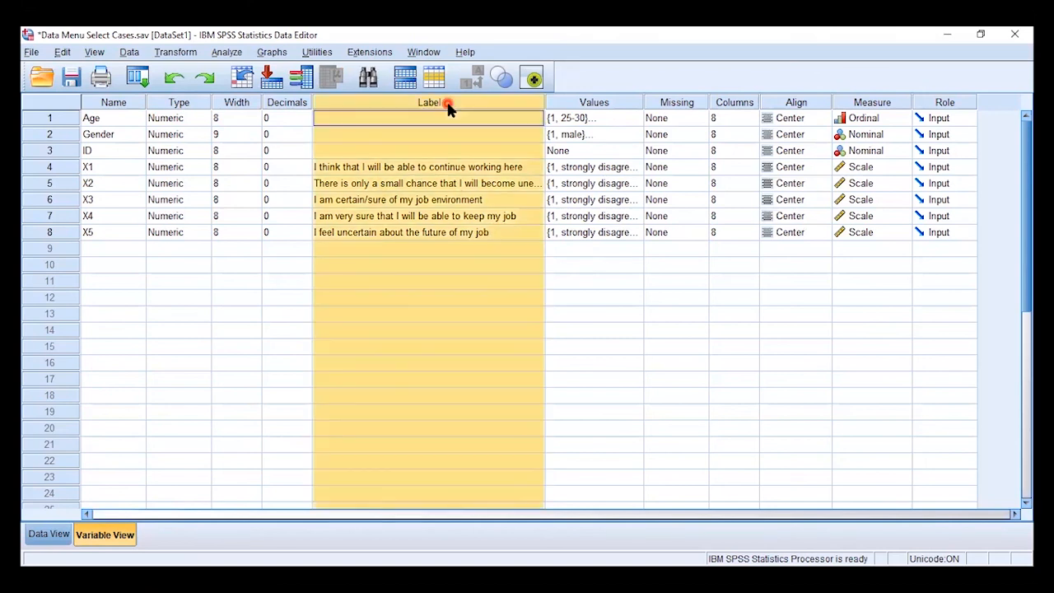
right_click(447, 107)
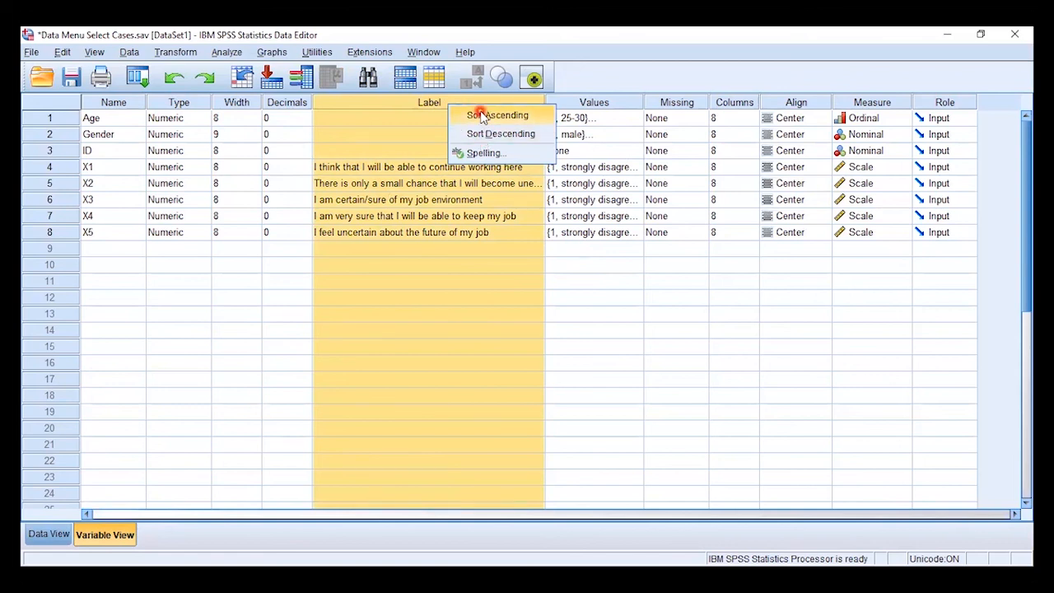
left_click(482, 118)
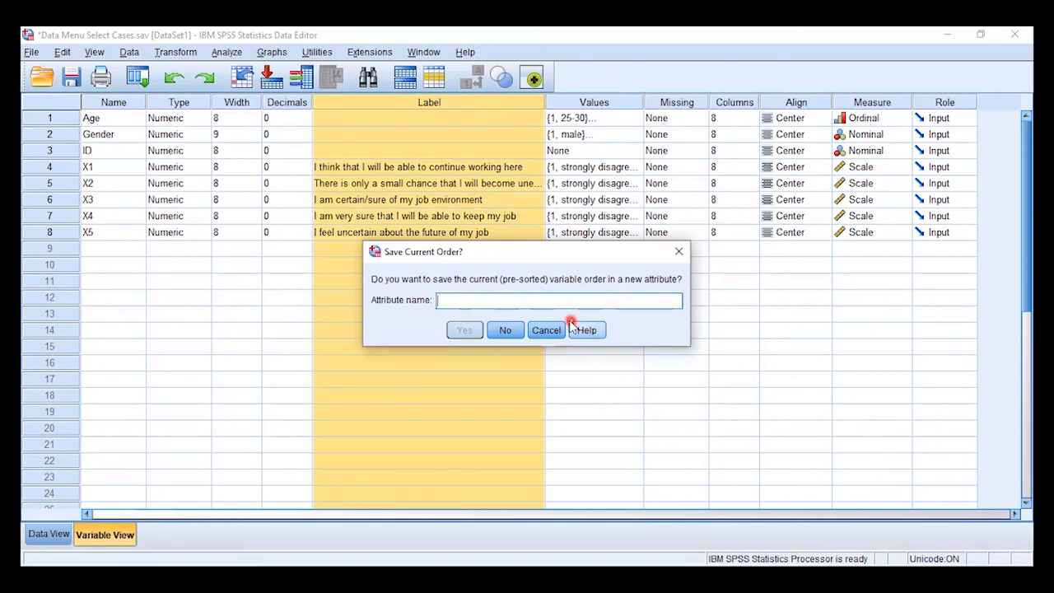
left_click(504, 330)
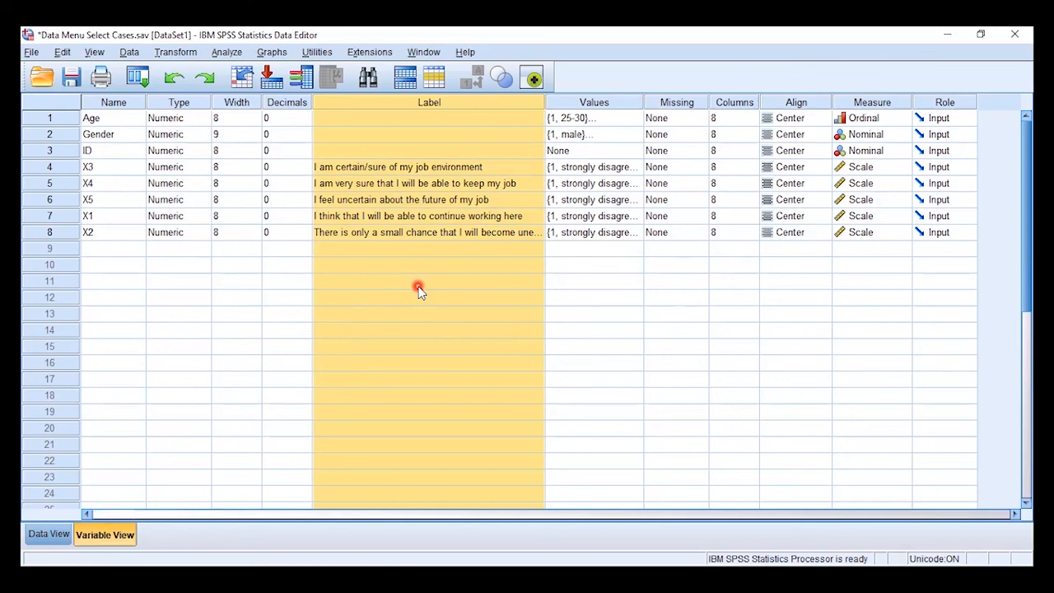
left_click(418, 288)
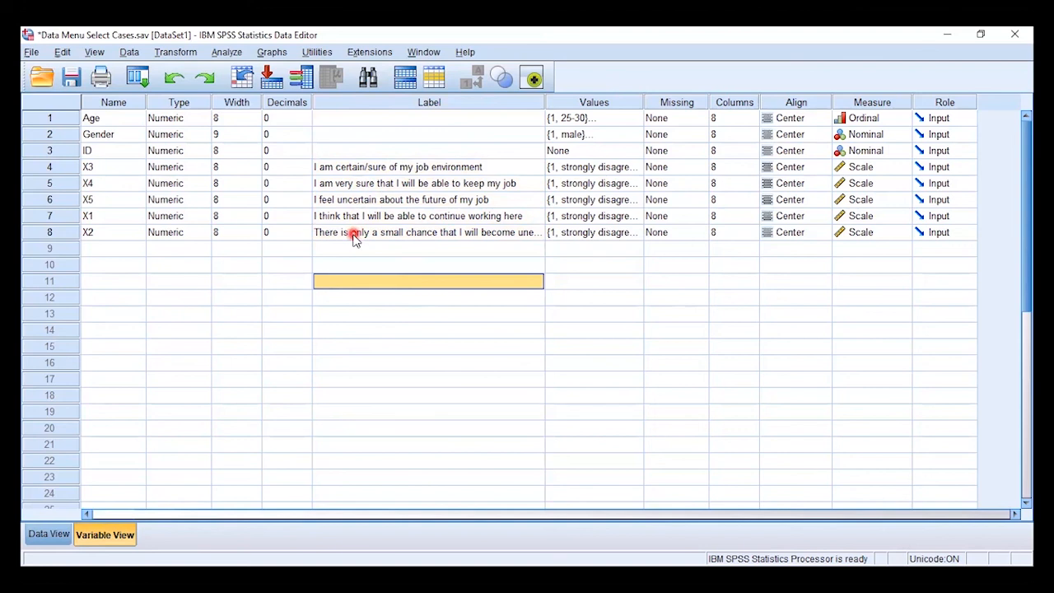
Sort the variable definitions by Name in ascending order without saving the pre-sorted order, and return to the case data
left_click(105, 103)
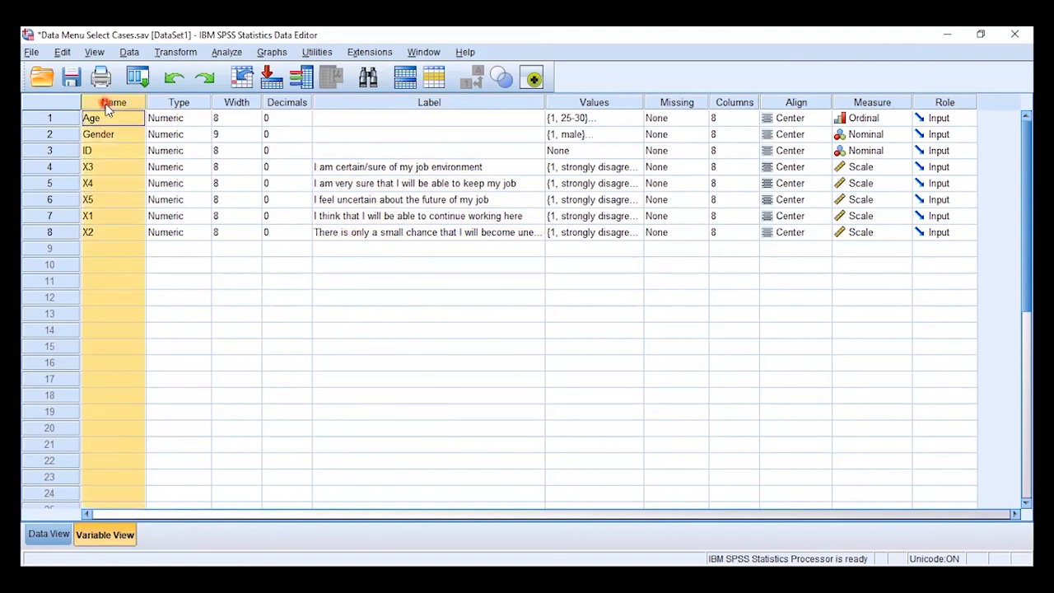
right_click(106, 109)
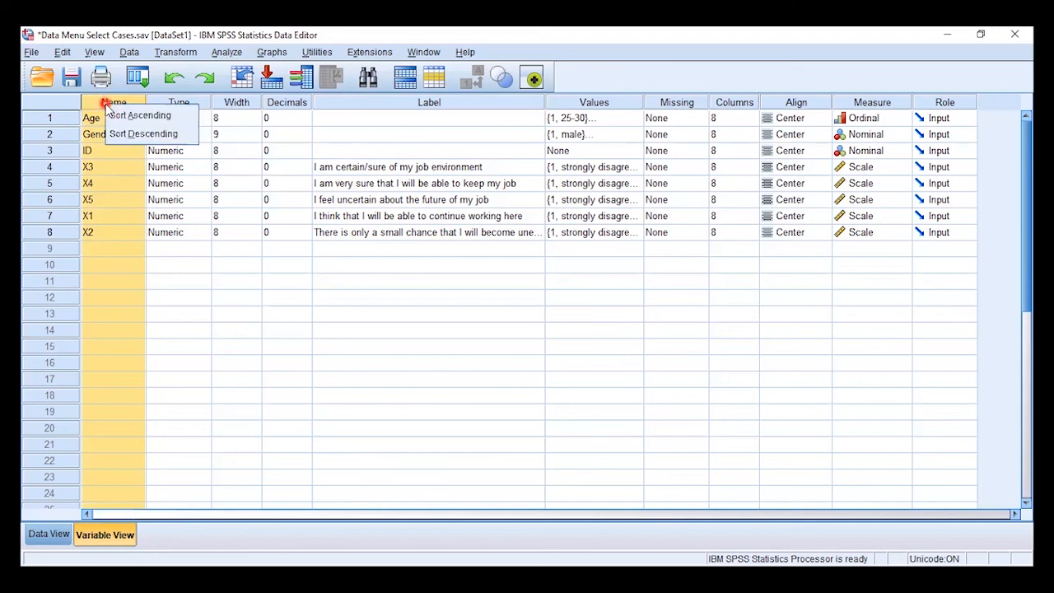
left_click(132, 116)
left_click(506, 330)
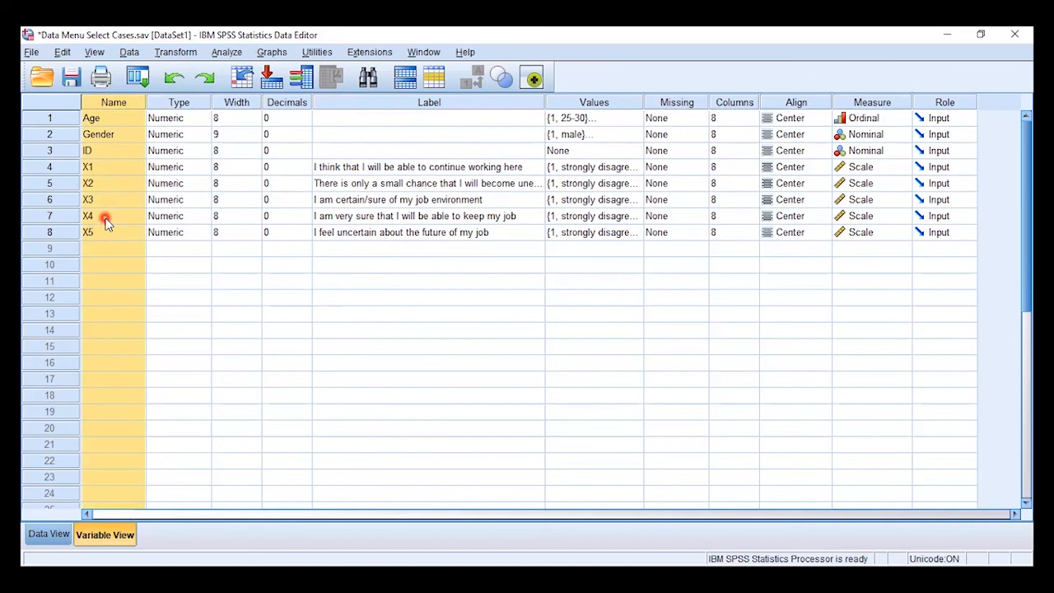
left_click(43, 535)
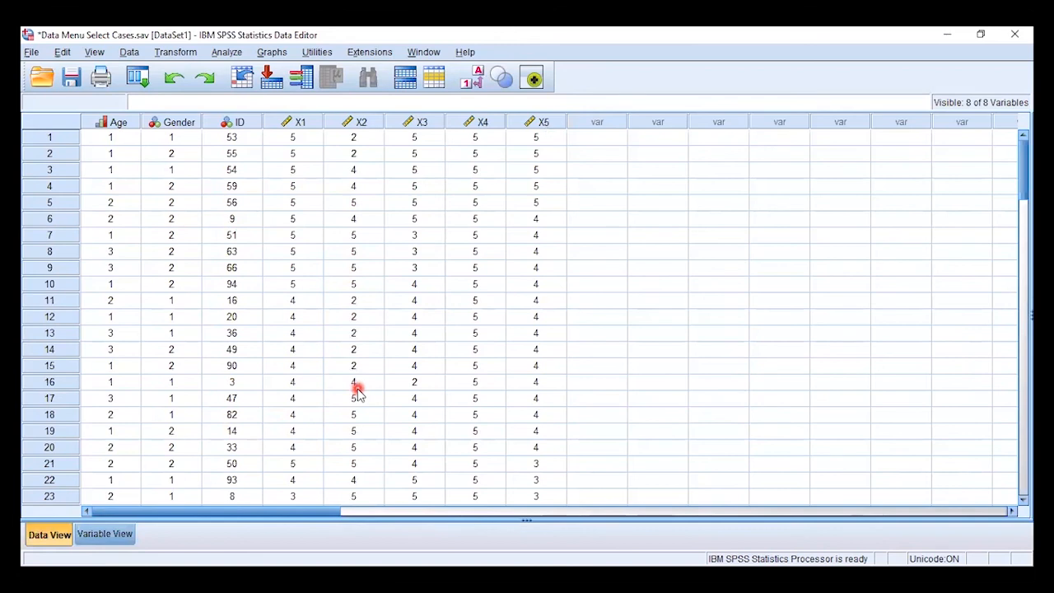